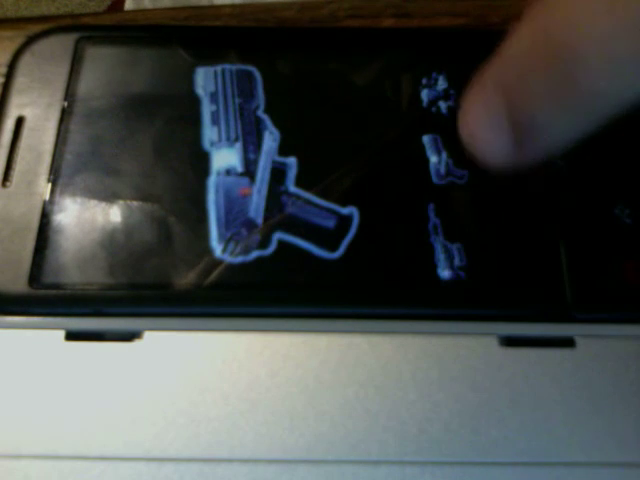
Switch the gallery's main image to the rifle picture
click(450, 235)
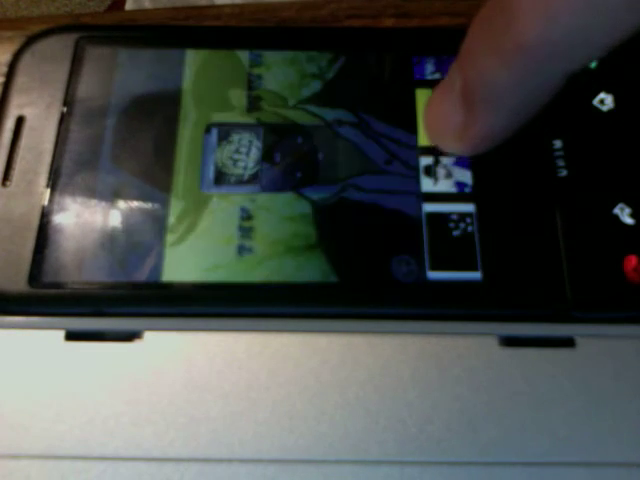
Show the picture of the man in a hat, then the next picture
click(447, 168)
click(450, 200)
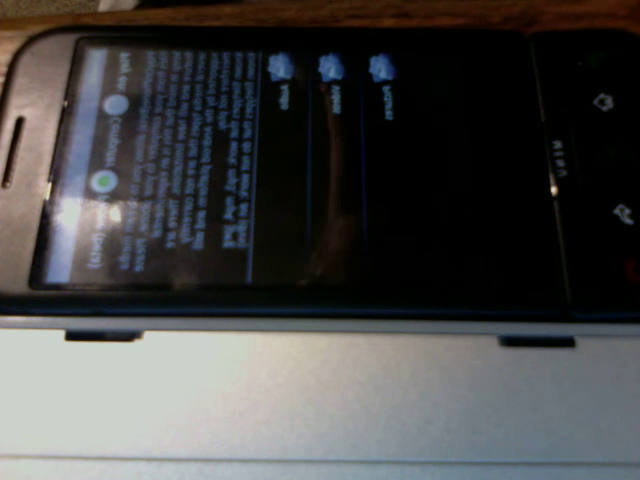
Tap the screen while Gmote shows the three top-level media folders
click(598, 180)
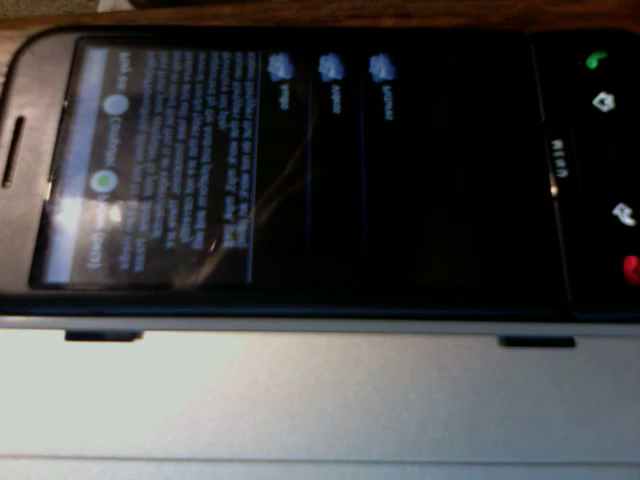